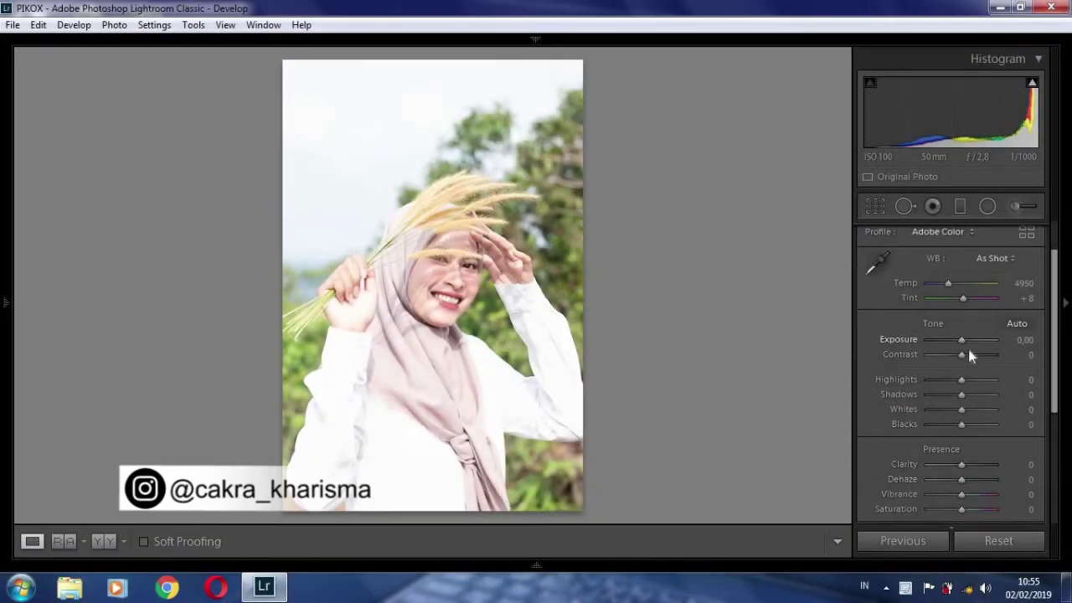
- In the Basic panel, set Exposure +0.12, Contrast +21, Highlights −24, Shadows +17, Whites +7 and Clarity +7
{"action": "left_click_drag", "start_coordinate": [961, 339], "coordinate": [962, 339]}
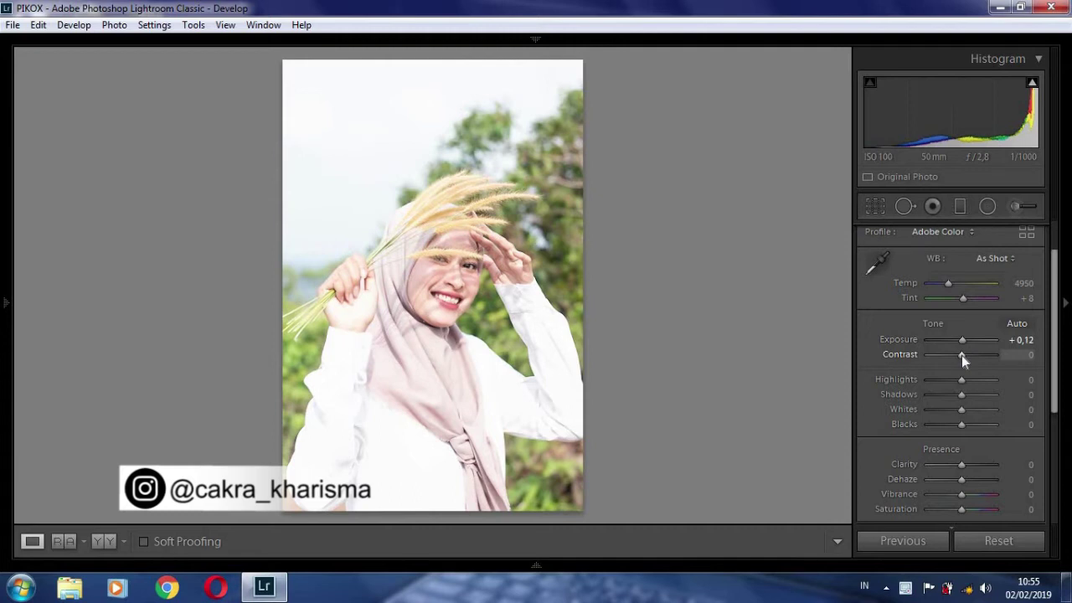
{"action": "left_click_drag", "start_coordinate": [961, 355], "coordinate": [968, 357]}
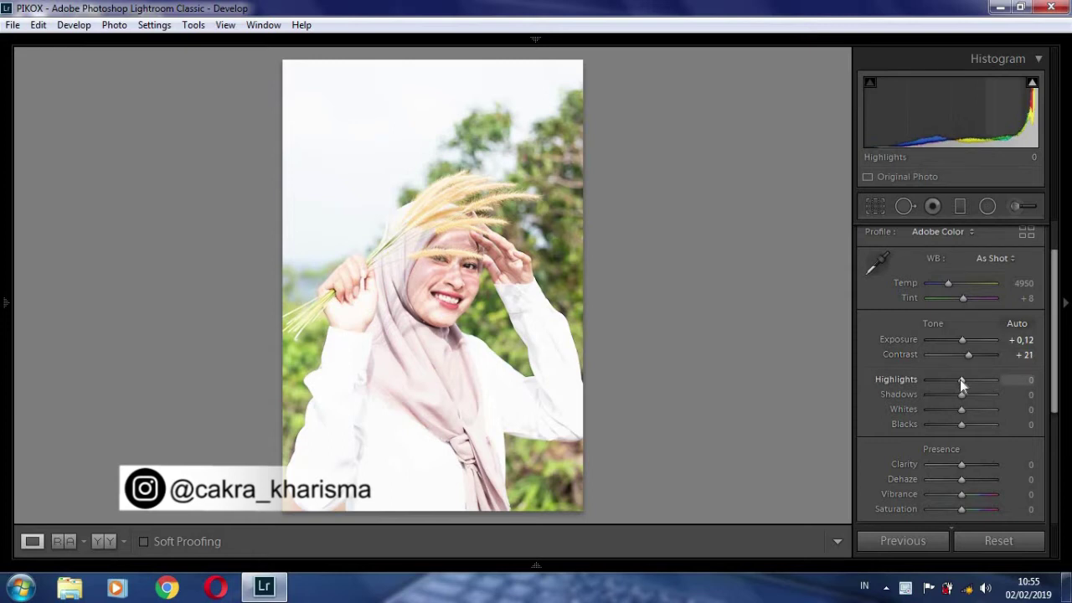
{"action": "mouse_move", "coordinate": [959, 379]}
{"action": "left_mouse_down"}
{"action": "mouse_move", "coordinate": [947, 381]}
{"action": "mouse_move", "coordinate": [968, 399]}
{"action": "left_mouse_up"}
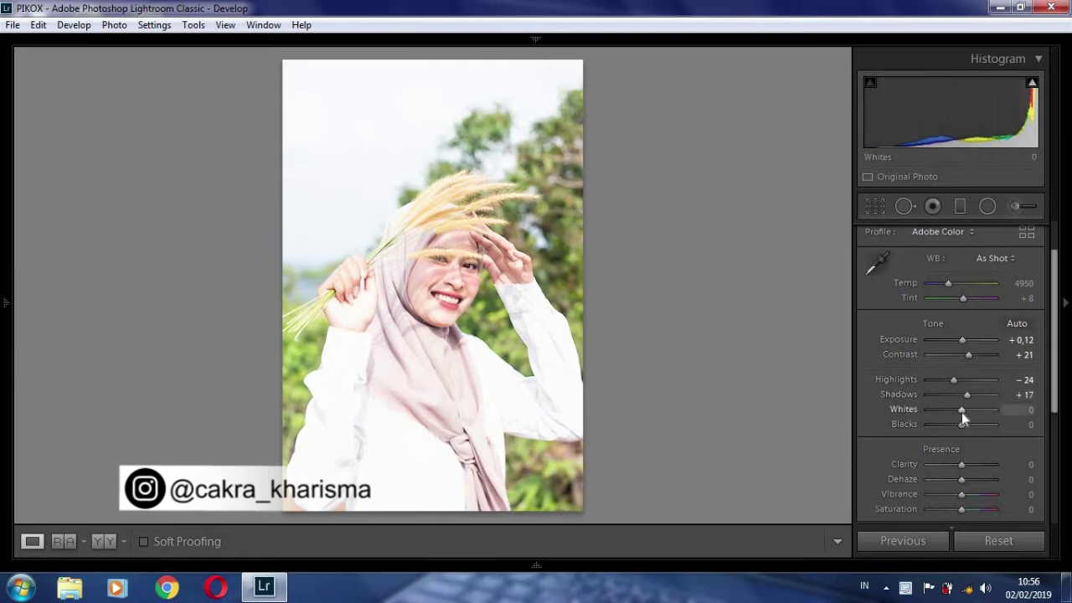
{"action": "left_click_drag", "start_coordinate": [961, 412], "coordinate": [964, 412]}
{"action": "left_click_drag", "start_coordinate": [963, 463], "coordinate": [963, 462]}
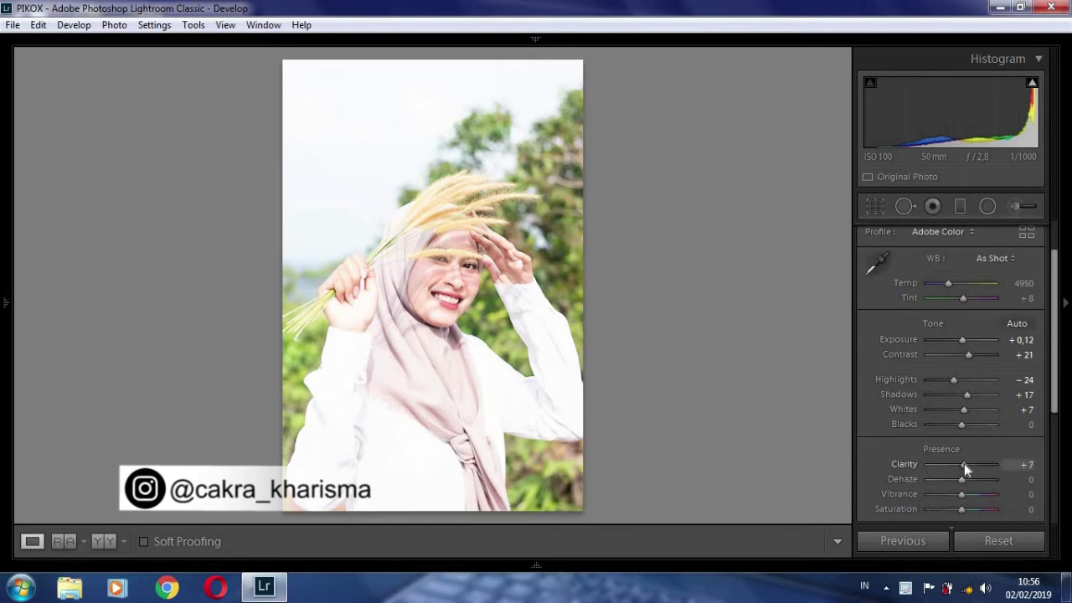
{"action": "scroll", "coordinate": [1051, 375], "scroll_direction": "down", "scroll_amount": 5}
{"action": "scroll", "coordinate": [1046, 360], "scroll_direction": "up", "scroll_amount": 6}
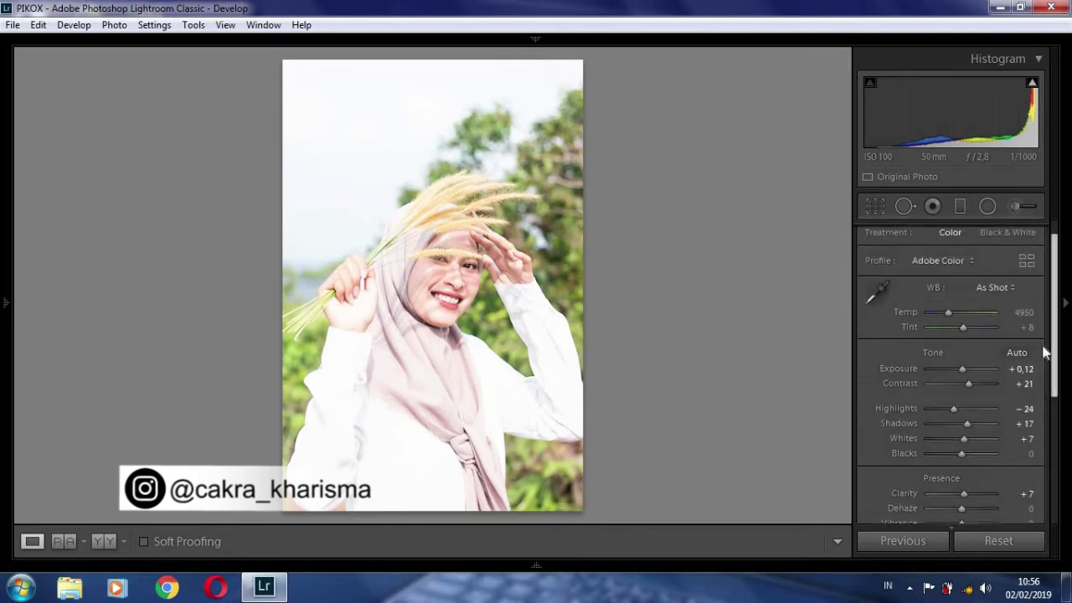
{"action": "scroll", "coordinate": [1052, 282], "scroll_direction": "up", "scroll_amount": 1}
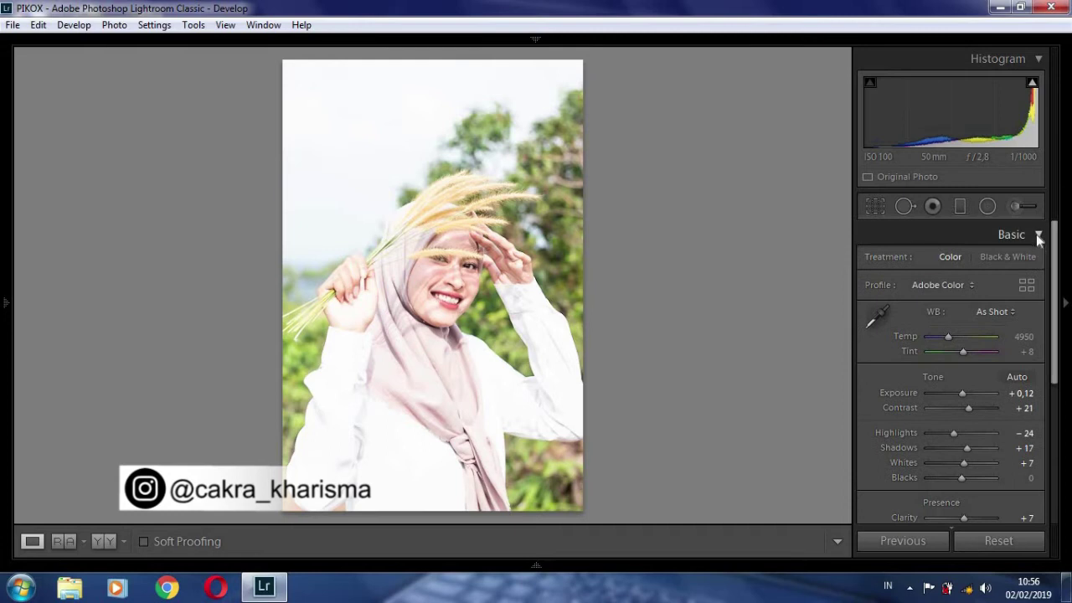
- In Split Toning, tint the highlights with hue 59 at saturation 7
{"action": "left_click", "coordinate": [1037, 234]}
{"action": "left_click", "coordinate": [1039, 310]}
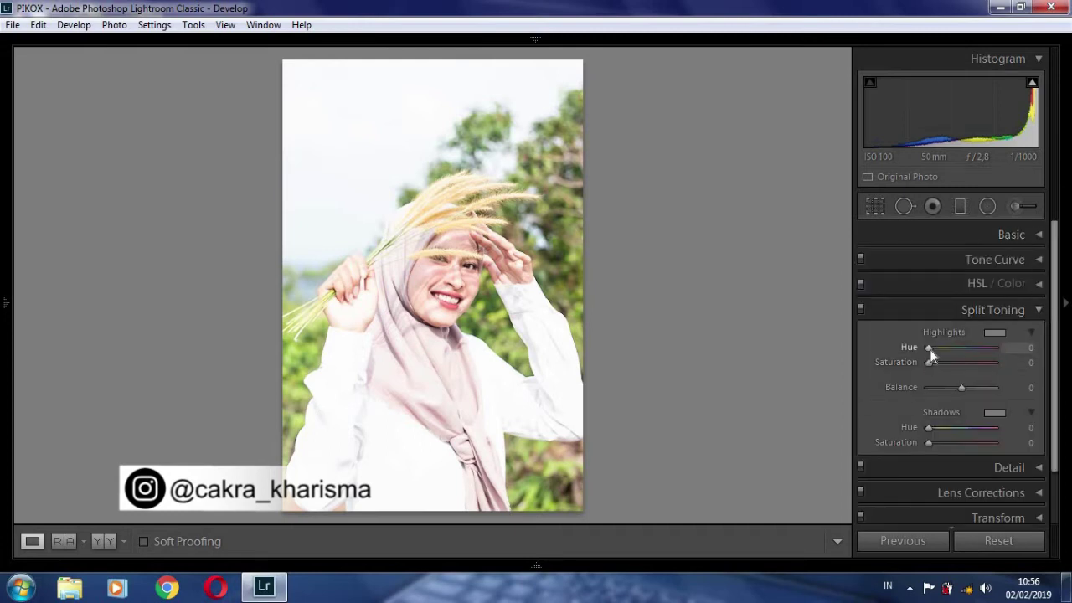
{"action": "left_click_drag", "start_coordinate": [929, 350], "coordinate": [941, 359]}
{"action": "key", "text": "Down"}
{"action": "key", "text": "Tab"}
{"action": "key", "text": "Return"}
- Set the Split Toning shadows hue to 65
{"action": "left_click_drag", "start_coordinate": [927, 428], "coordinate": [941, 428]}
{"action": "left_click", "coordinate": [1030, 428]}
{"action": "type", "text": "65"}
{"action": "key", "text": "Return"}
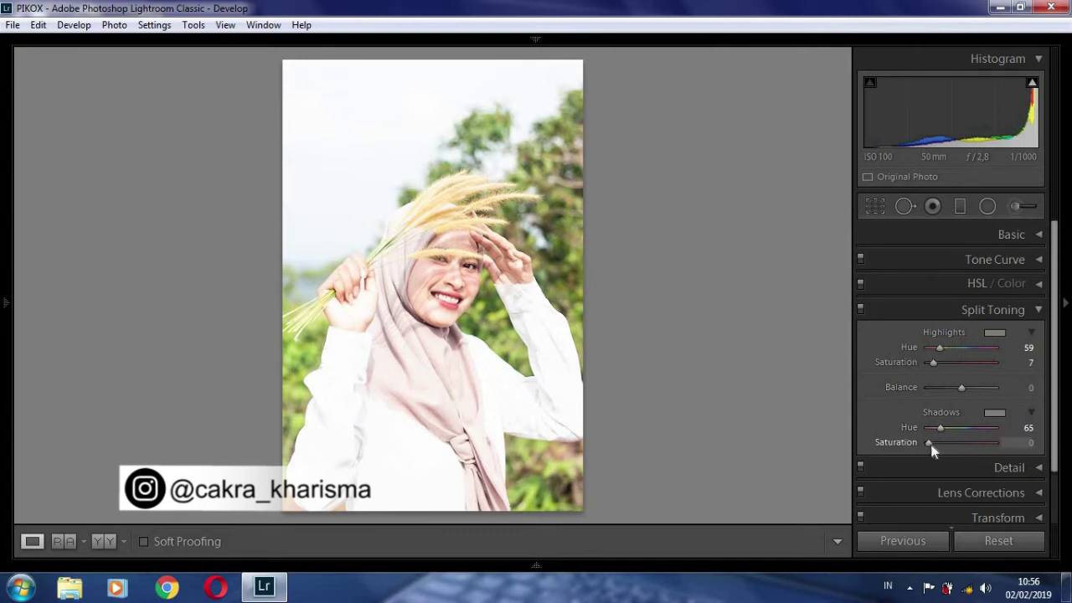
{"action": "left_click", "coordinate": [1038, 309]}
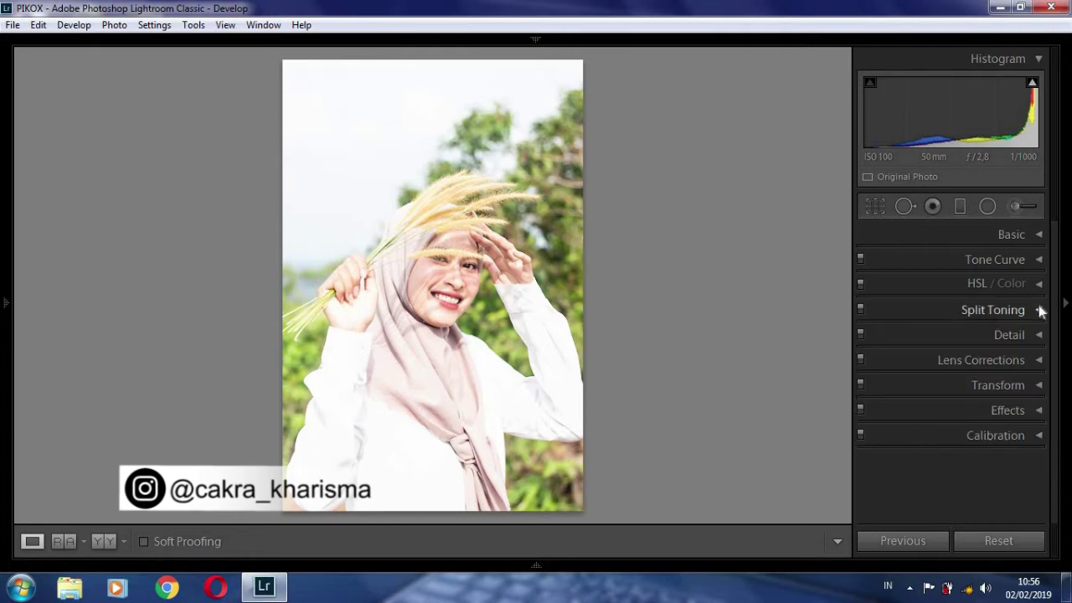
- In Calibration, set Red Primary hue +5, Red Primary saturation −5 and Green Primary hue +10
{"action": "left_click", "coordinate": [1039, 435]}
{"action": "left_click_drag", "start_coordinate": [962, 384], "coordinate": [965, 385]}
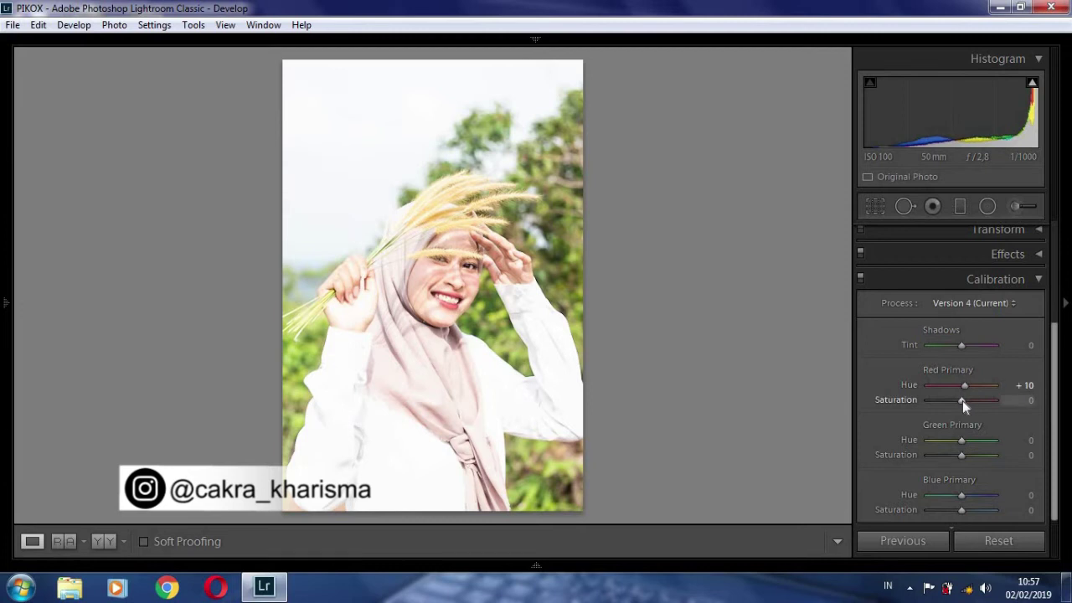
{"action": "left_click_drag", "start_coordinate": [963, 384], "coordinate": [962, 385]}
{"action": "left_click_drag", "start_coordinate": [959, 440], "coordinate": [962, 450]}
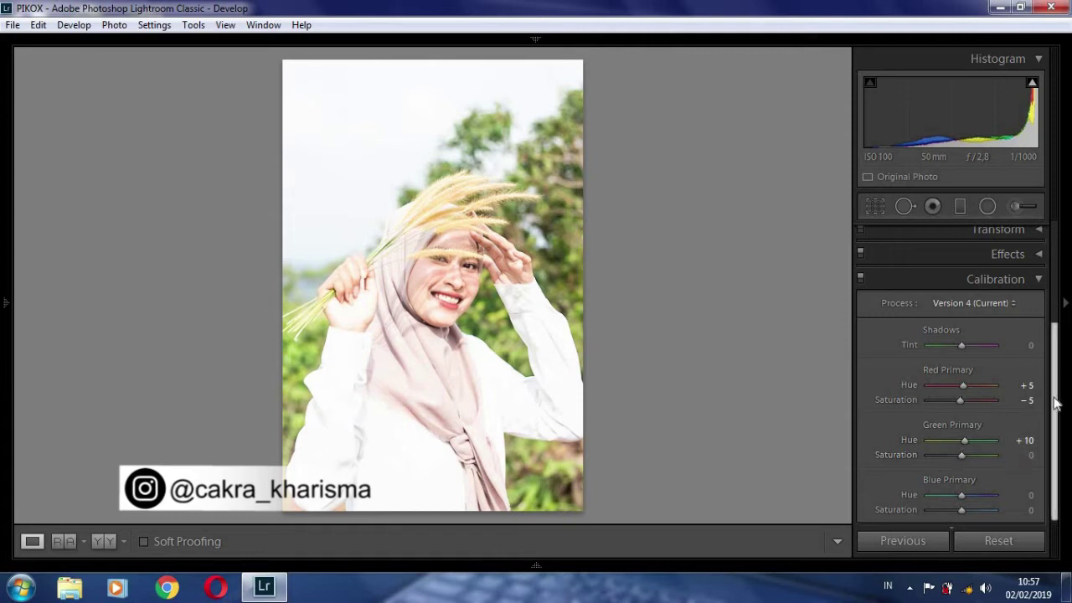
{"action": "scroll", "coordinate": [1056, 403], "scroll_direction": "up", "scroll_amount": 1}
{"action": "left_click", "coordinate": [1038, 318]}
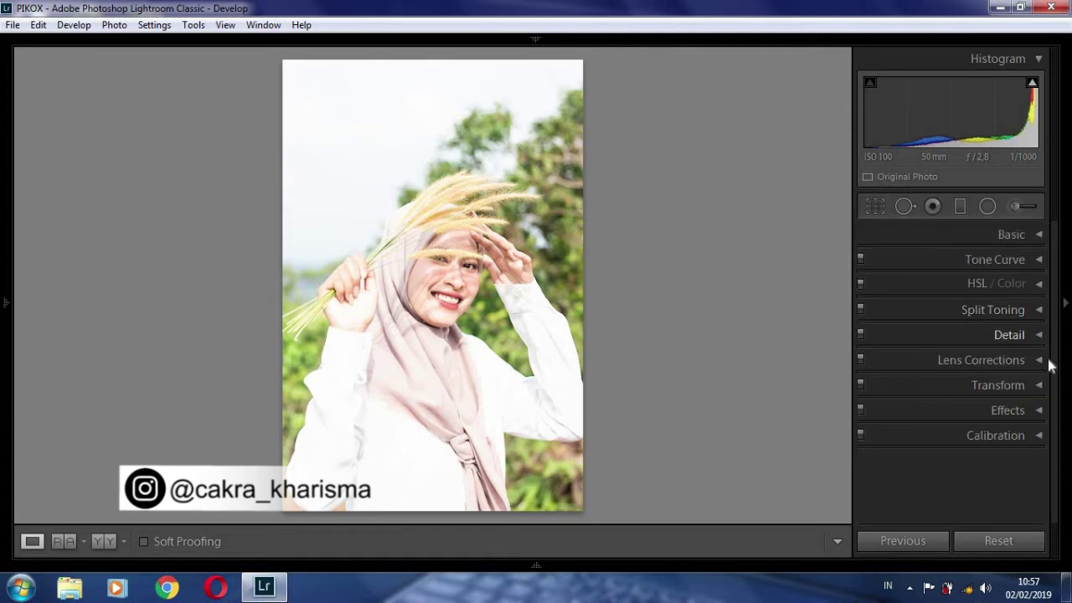
- Shift the HSL hues: red −11, orange +20 and aqua +16
{"action": "left_click", "coordinate": [1039, 285]}
{"action": "left_click_drag", "start_coordinate": [967, 298], "coordinate": [962, 299]}
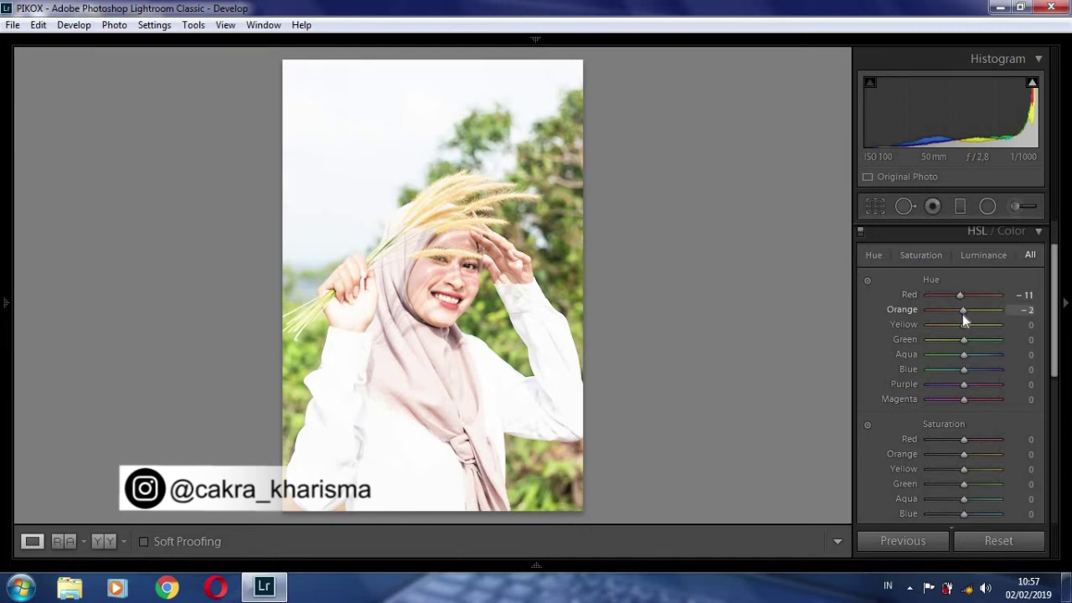
{"action": "left_click_drag", "start_coordinate": [963, 314], "coordinate": [960, 341]}
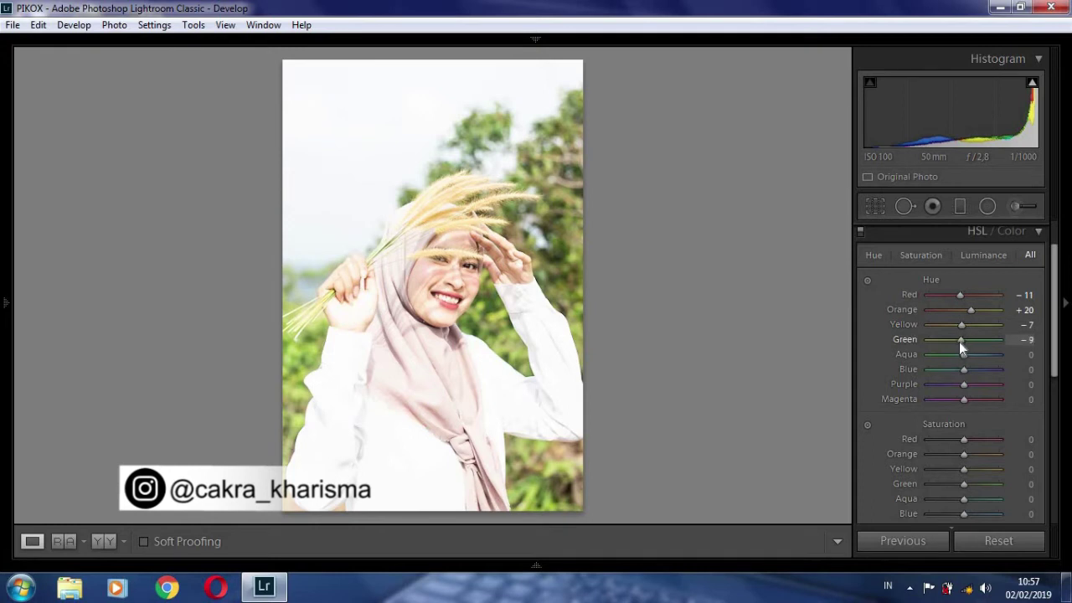
{"action": "left_click_drag", "start_coordinate": [963, 358], "coordinate": [962, 372]}
- Set HSL saturation to Red −22, Orange +11, Yellow −33, Green −47, Aqua −40 and Blue −11
{"action": "left_click_drag", "start_coordinate": [1055, 342], "coordinate": [1055, 384]}
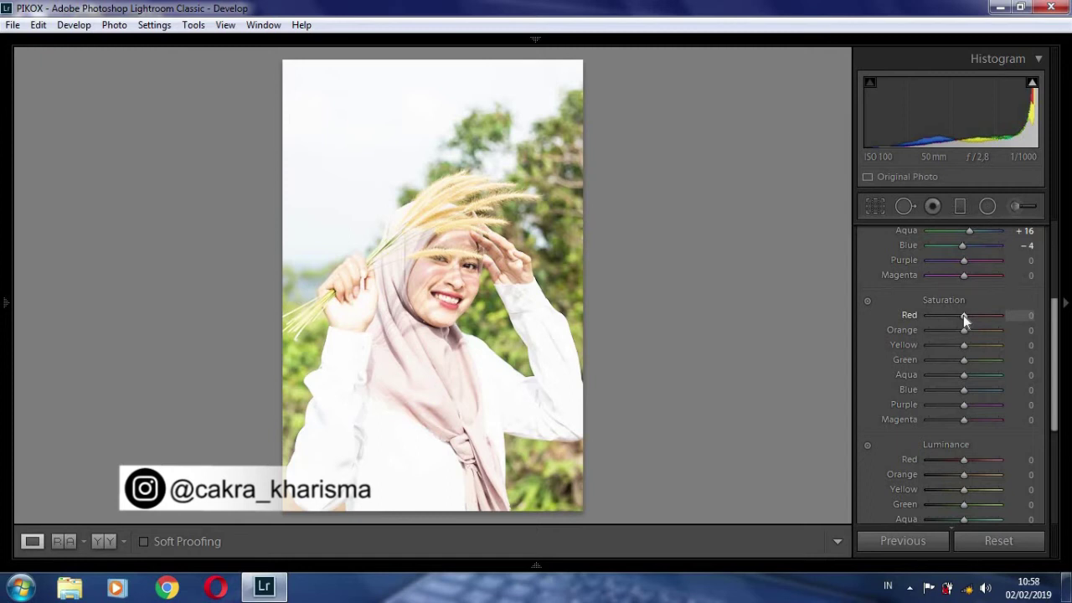
{"action": "mouse_move", "coordinate": [963, 315]}
{"action": "left_mouse_down"}
{"action": "mouse_move", "coordinate": [969, 334]}
{"action": "mouse_move", "coordinate": [951, 350]}
{"action": "mouse_move", "coordinate": [951, 387]}
{"action": "left_mouse_up"}
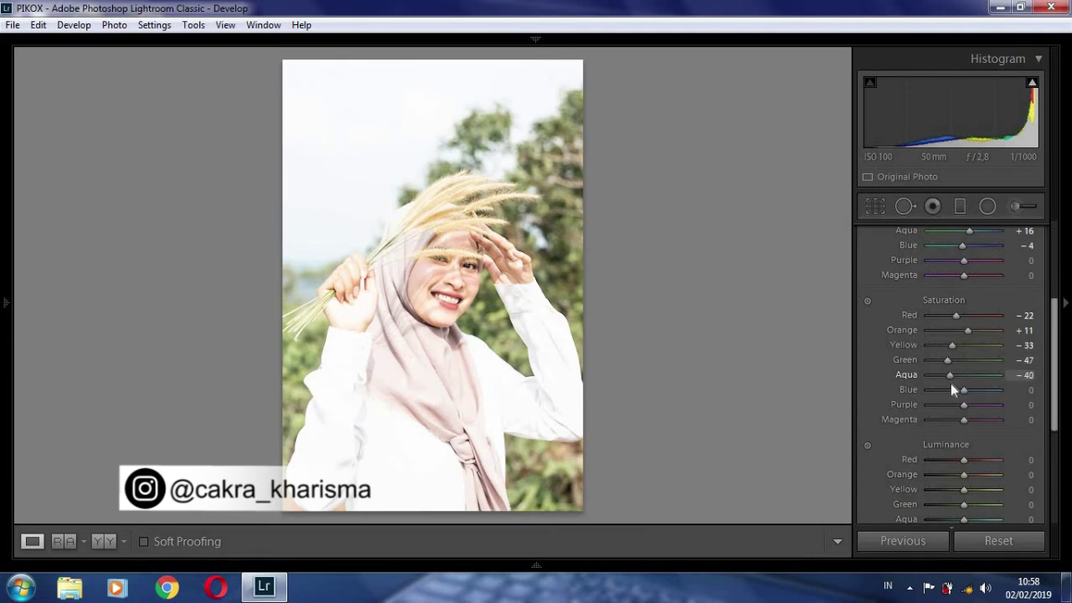
{"action": "left_click_drag", "start_coordinate": [963, 394], "coordinate": [958, 396]}
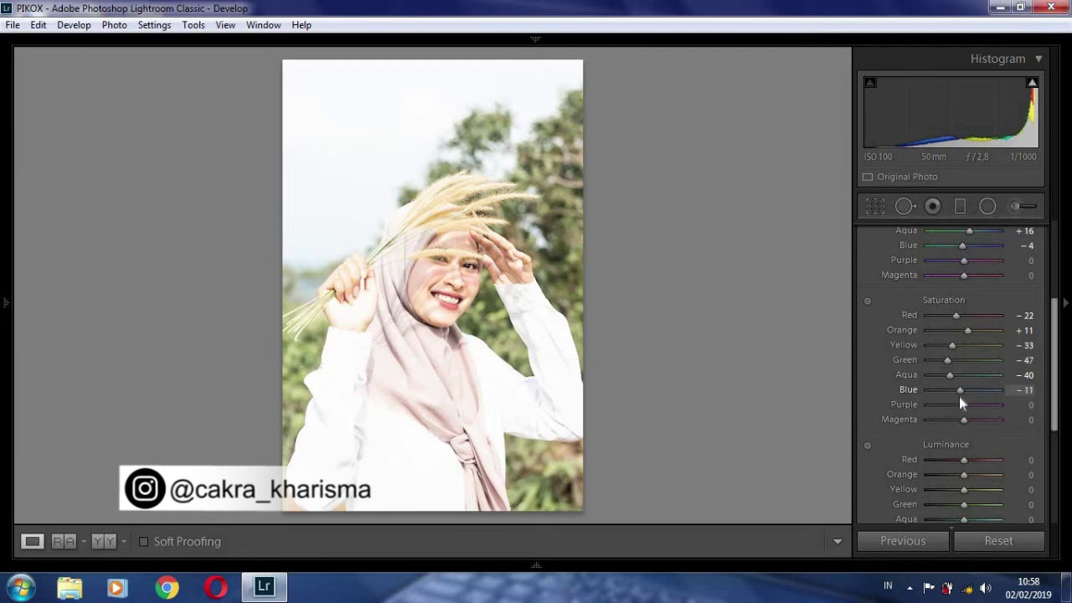
{"action": "scroll", "coordinate": [1057, 410], "scroll_direction": "down", "scroll_amount": 1}
- Set HSL luminance to Orange +13, Yellow +22, Green +7, Aqua +20 and Blue −16
{"action": "scroll", "coordinate": [1056, 410], "scroll_direction": "down", "scroll_amount": 2}
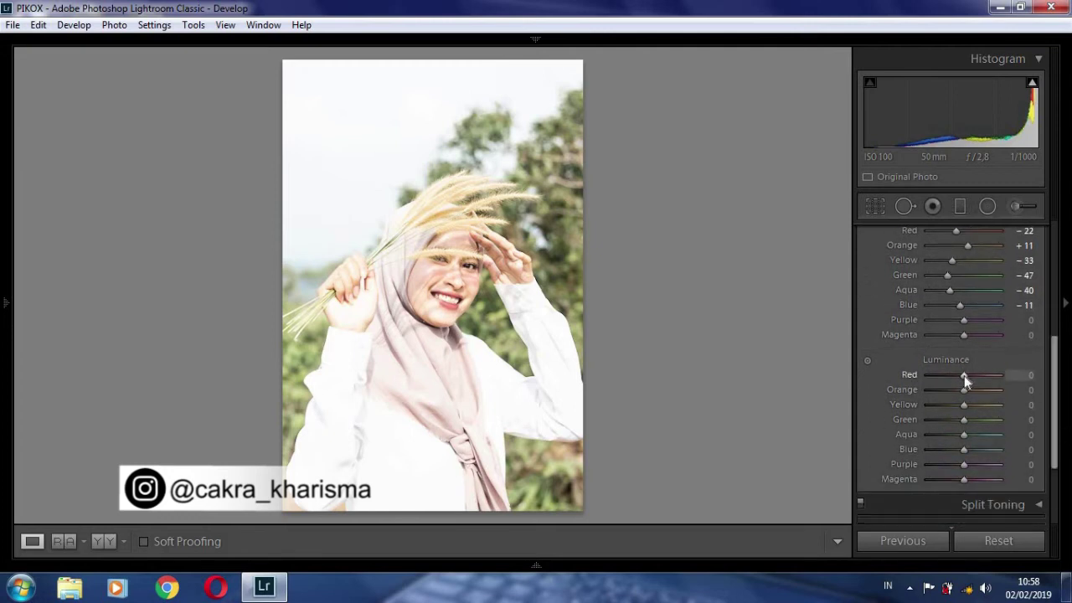
{"action": "left_click_drag", "start_coordinate": [969, 391], "coordinate": [971, 409]}
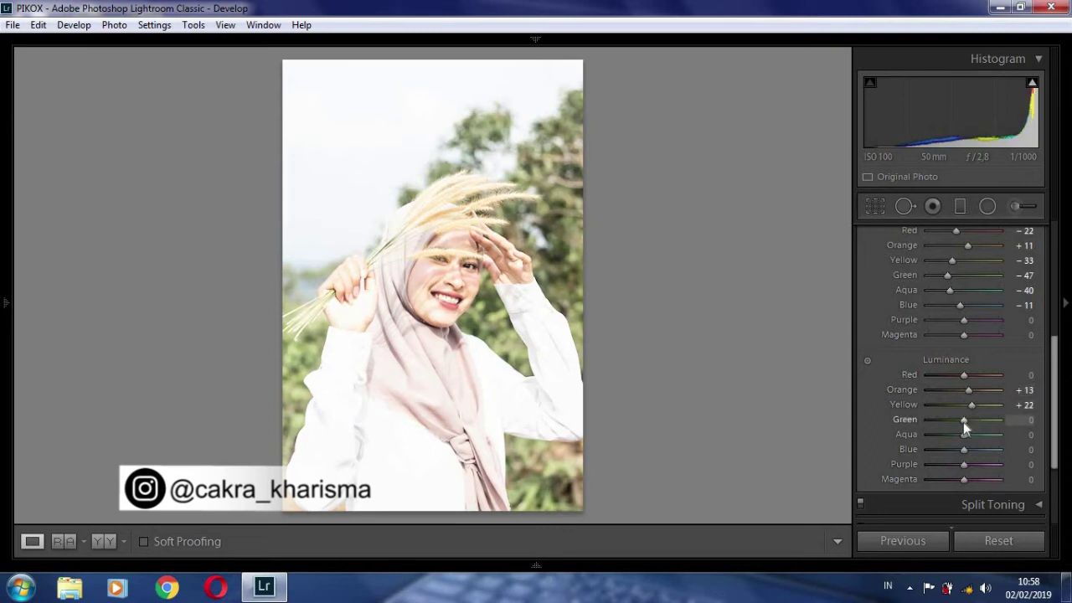
{"action": "left_click_drag", "start_coordinate": [962, 422], "coordinate": [970, 436]}
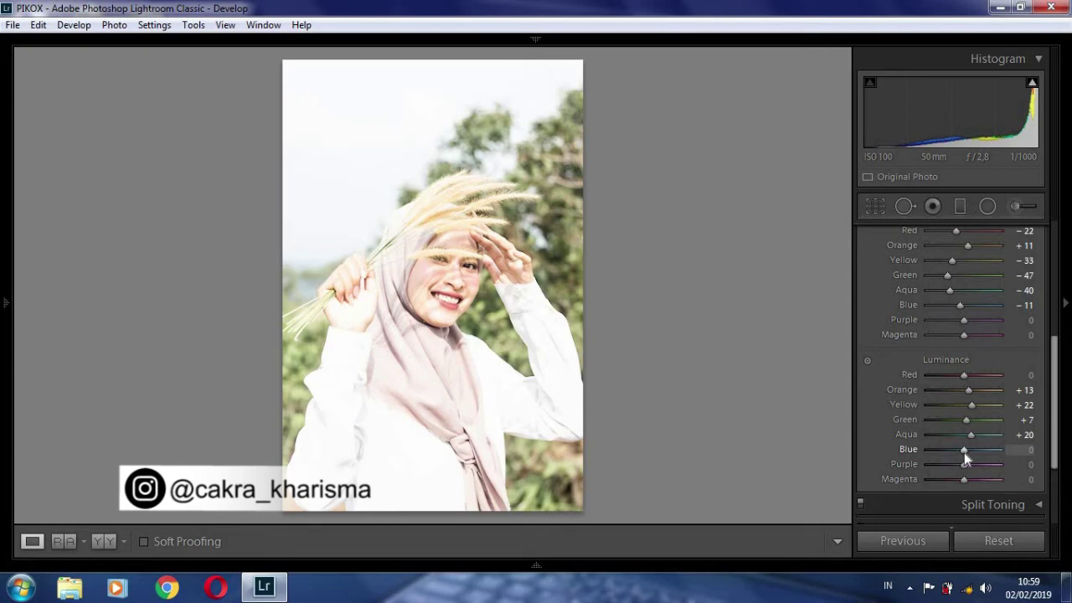
{"action": "left_click_drag", "start_coordinate": [964, 452], "coordinate": [958, 454]}
{"action": "left_click_drag", "start_coordinate": [1056, 402], "coordinate": [1056, 359]}
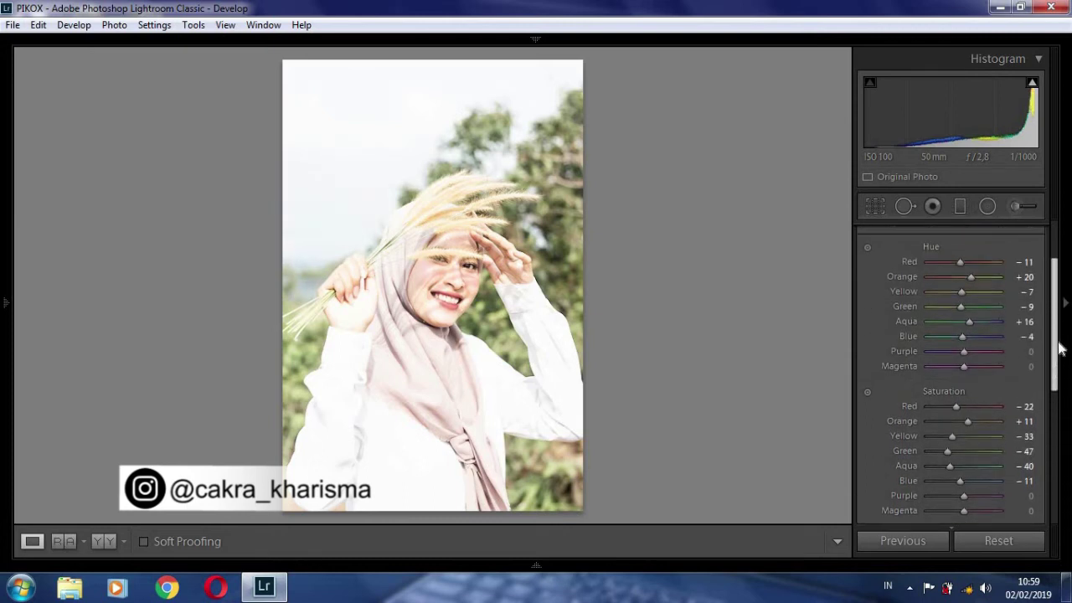
{"action": "scroll", "coordinate": [1057, 360], "scroll_direction": "up", "scroll_amount": 3}
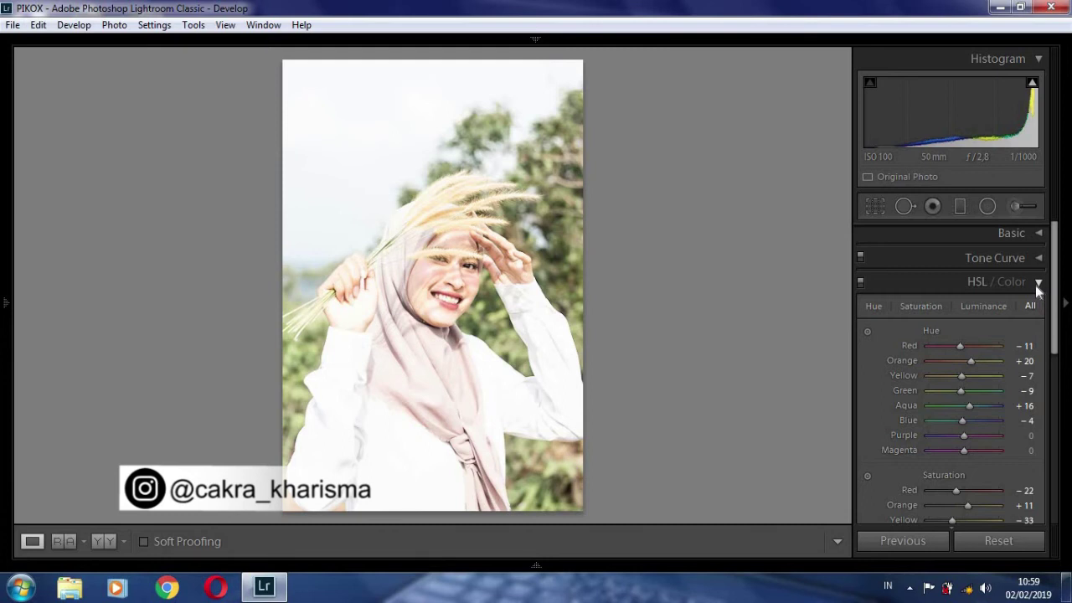
- Reset the Calibration Green Primary hue to 0
{"action": "left_click", "coordinate": [1038, 282]}
{"action": "left_click", "coordinate": [99, 541]}
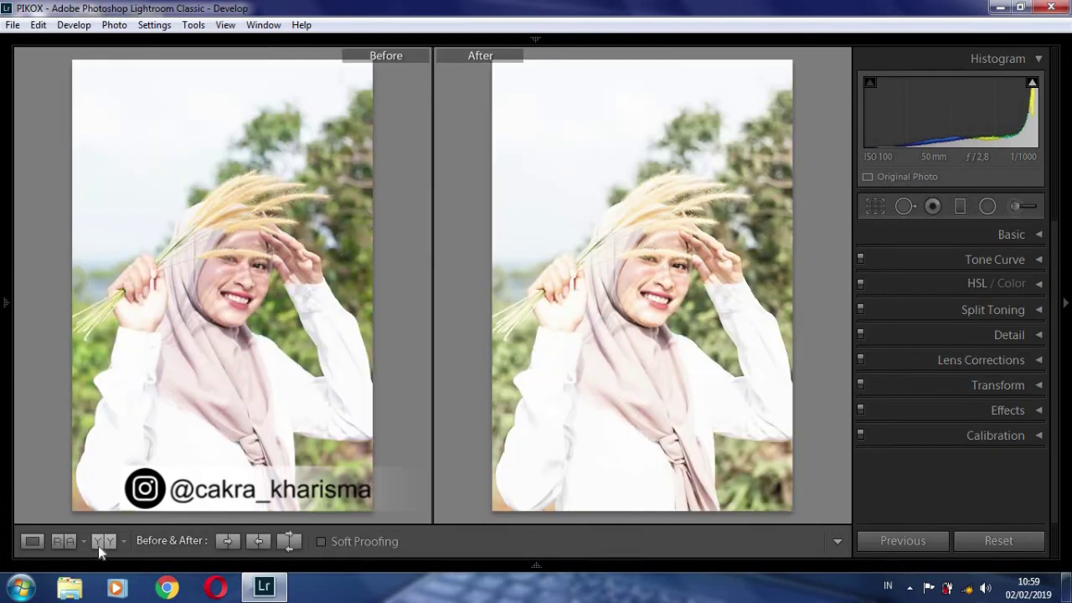
{"action": "left_click", "coordinate": [32, 542]}
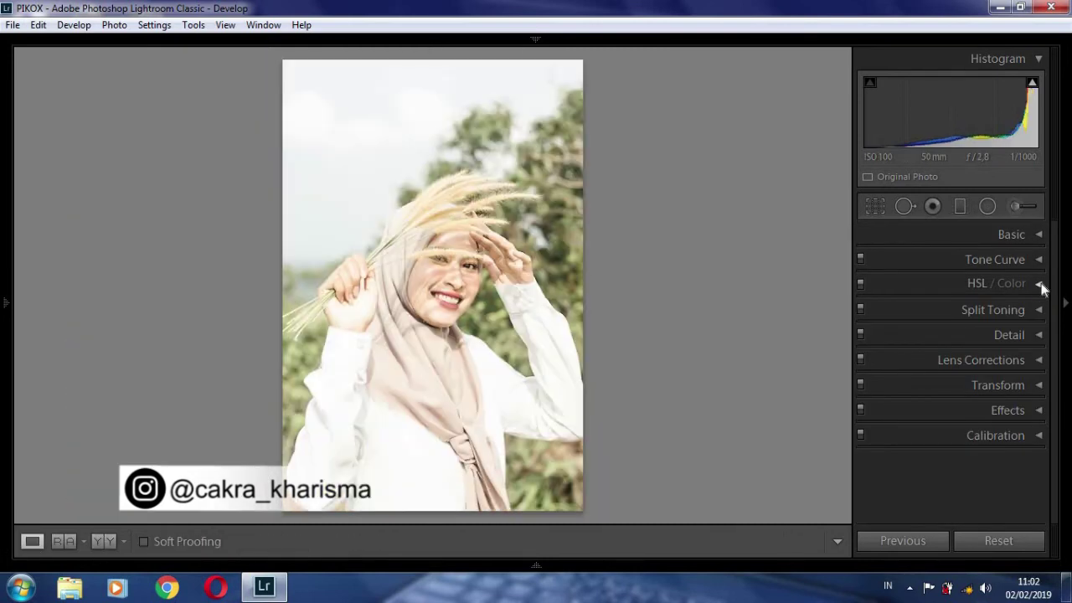
{"action": "left_click", "coordinate": [1038, 435]}
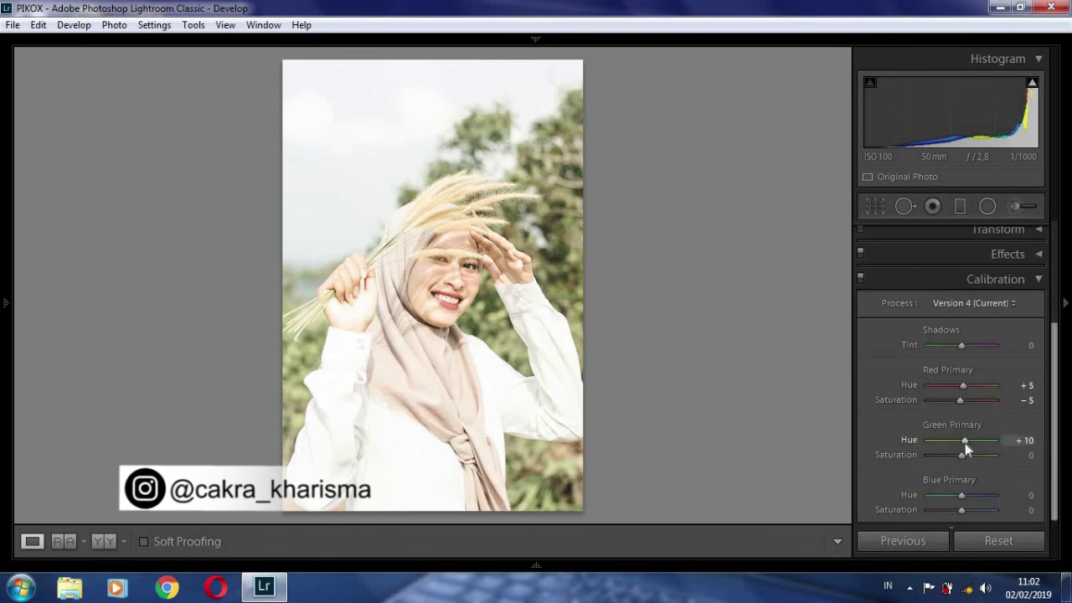
{"action": "left_click", "coordinate": [1022, 441]}
{"action": "type", "text": "0"}
{"action": "key", "text": "Return"}
{"action": "left_click", "coordinate": [1039, 281]}
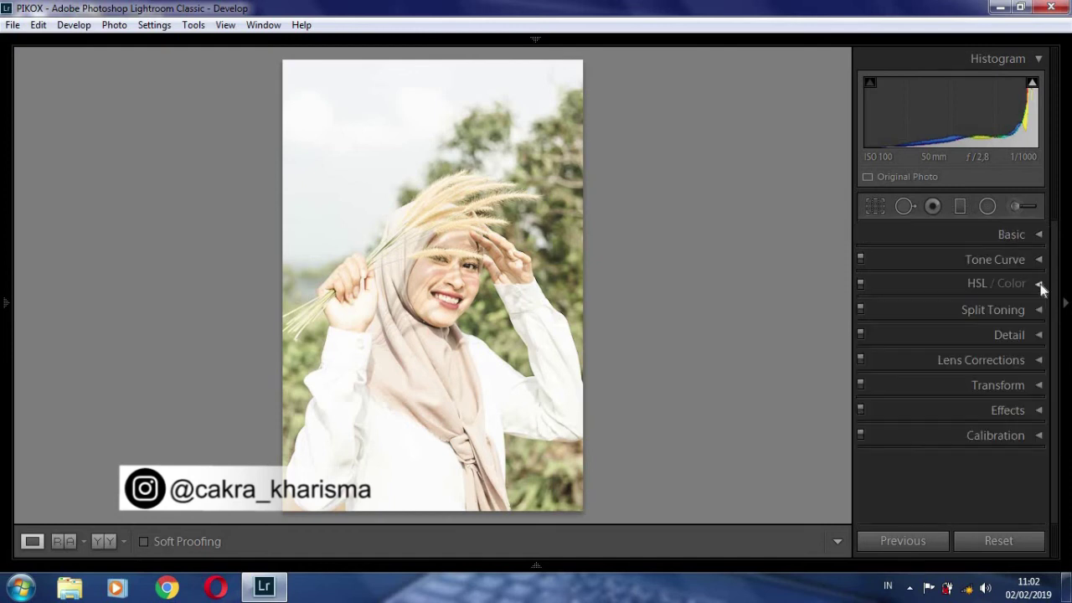
- Reset Exposure in the Basic panel to 0.00
{"action": "left_click", "coordinate": [1038, 235]}
{"action": "double_click", "coordinate": [963, 392]}
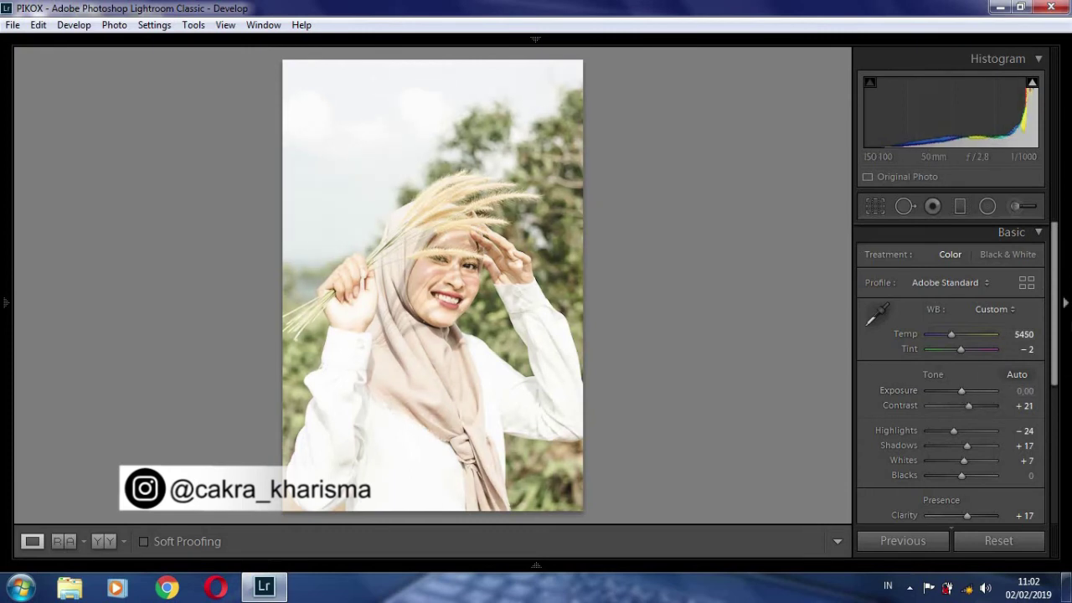
{"action": "left_click", "coordinate": [1037, 235]}
- Show the photo in a side-by-side Before/After comparison
{"action": "left_click", "coordinate": [100, 542]}
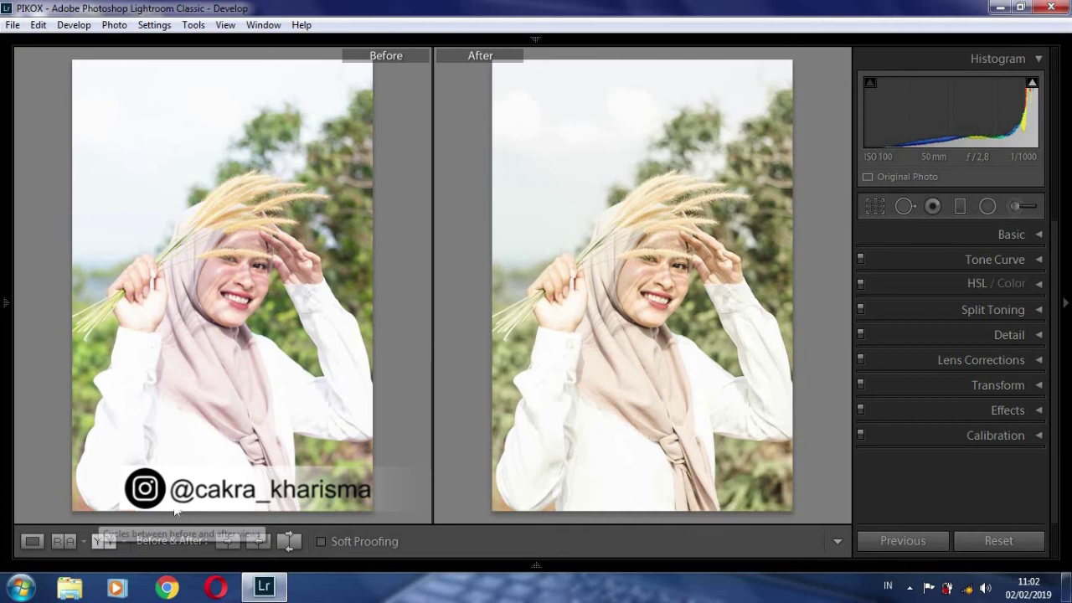
{"action": "left_click", "coordinate": [104, 541]}
{"action": "left_click", "coordinate": [103, 541]}
{"action": "left_click", "coordinate": [105, 539]}
{"action": "left_click", "coordinate": [104, 539]}
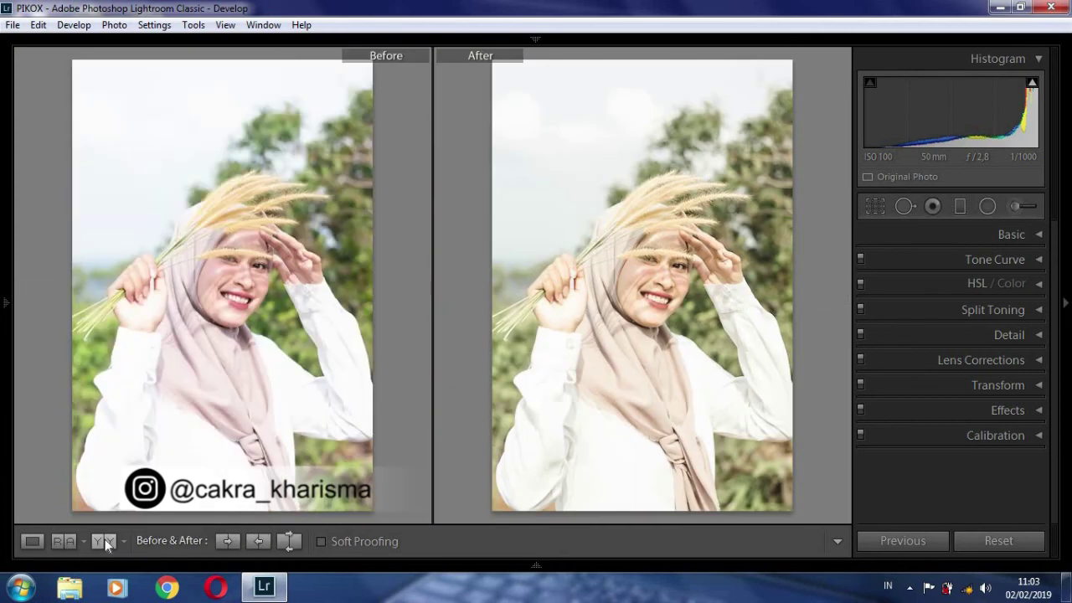
{"action": "right_click", "coordinate": [552, 238]}
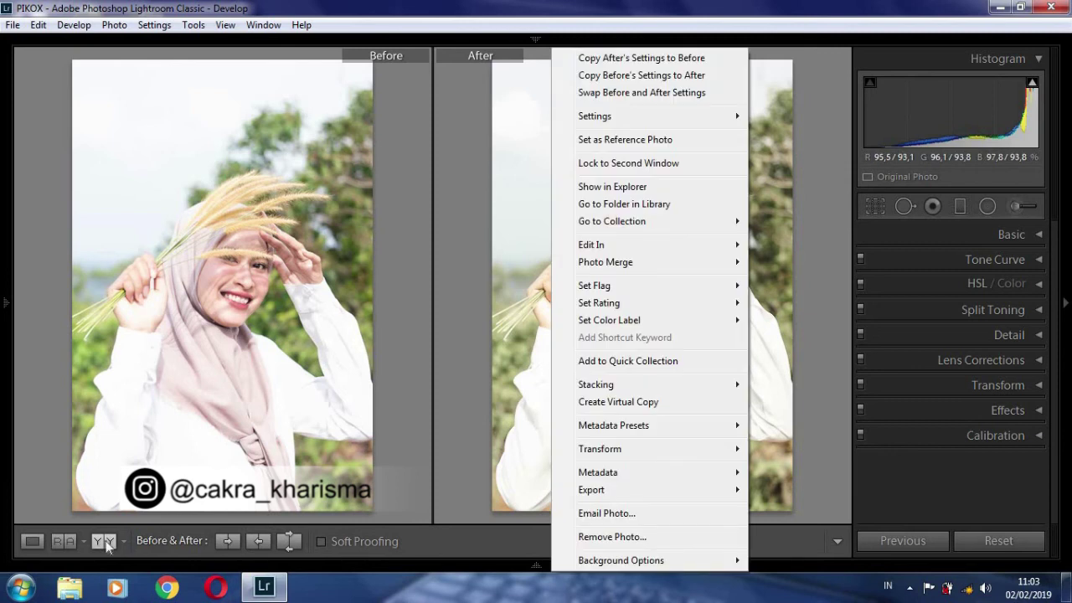
- Copy the portrait's develop settings and open the grassy-field photo from the filmstrip
{"action": "left_click", "coordinate": [104, 540]}
{"action": "left_click", "coordinate": [31, 541]}
{"action": "right_click", "coordinate": [494, 269]}
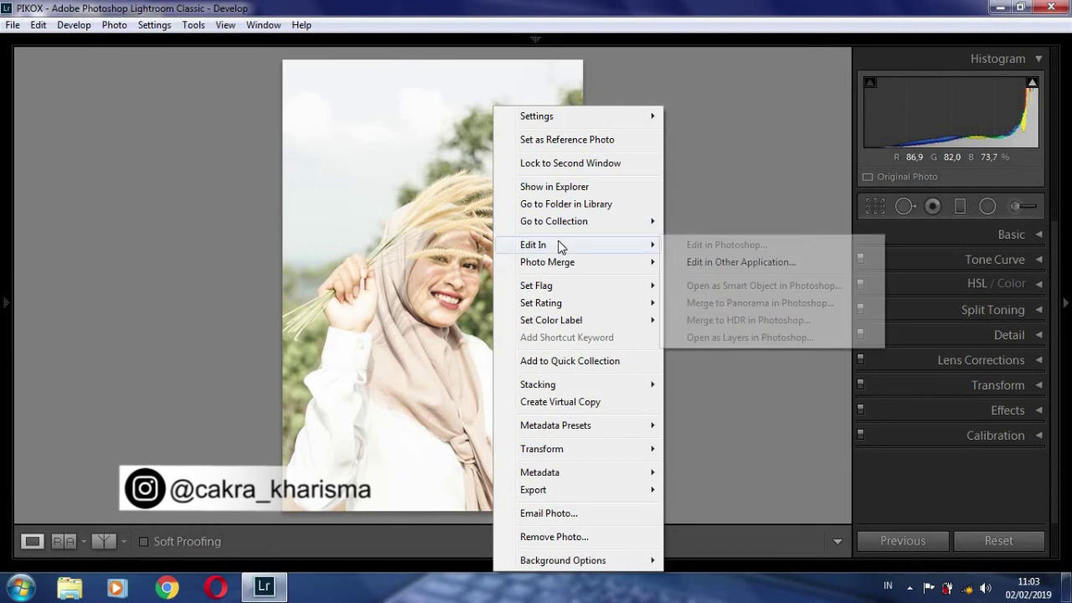
{"action": "mouse_move", "coordinate": [537, 115]}
{"action": "left_click", "coordinate": [707, 181]}
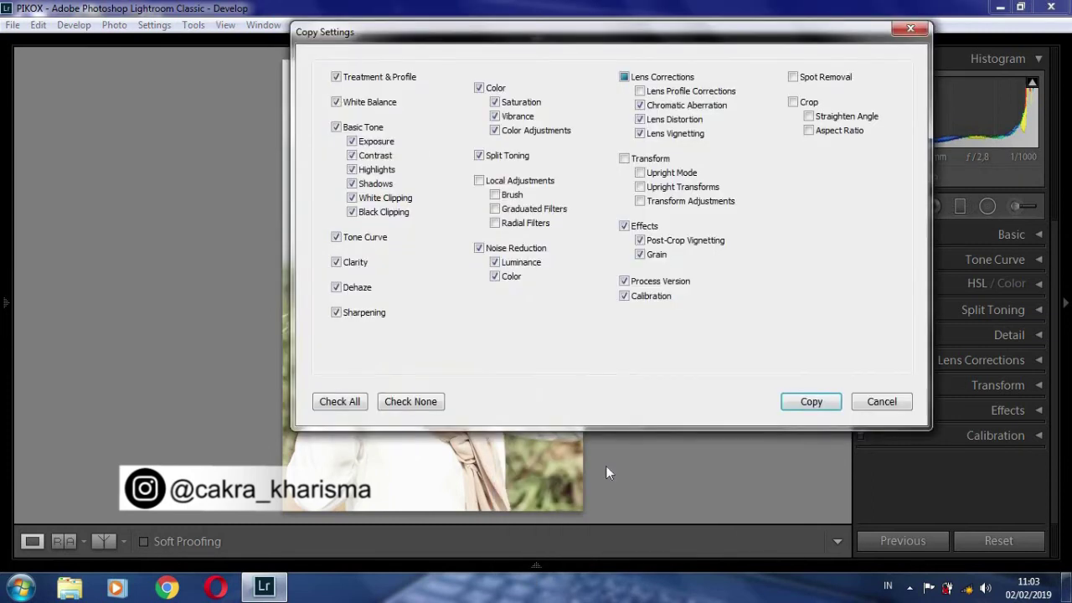
{"action": "left_click", "coordinate": [796, 402]}
{"action": "left_click", "coordinate": [46, 528]}
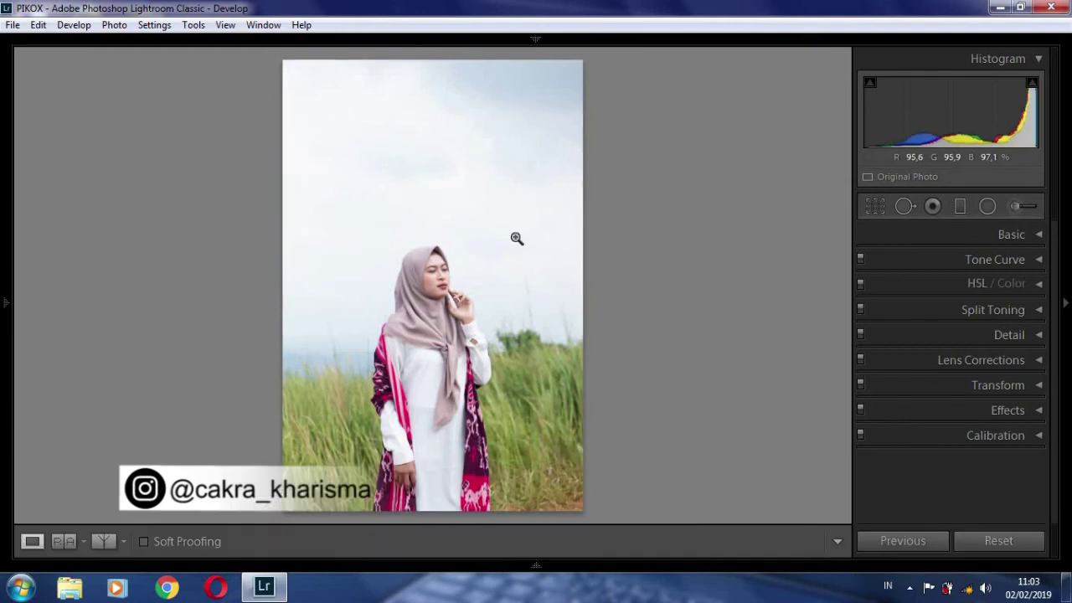
- Paste the copied settings onto the grassy-field photo, review Before/After, and open IMG_8515
{"action": "right_click", "coordinate": [516, 243]}
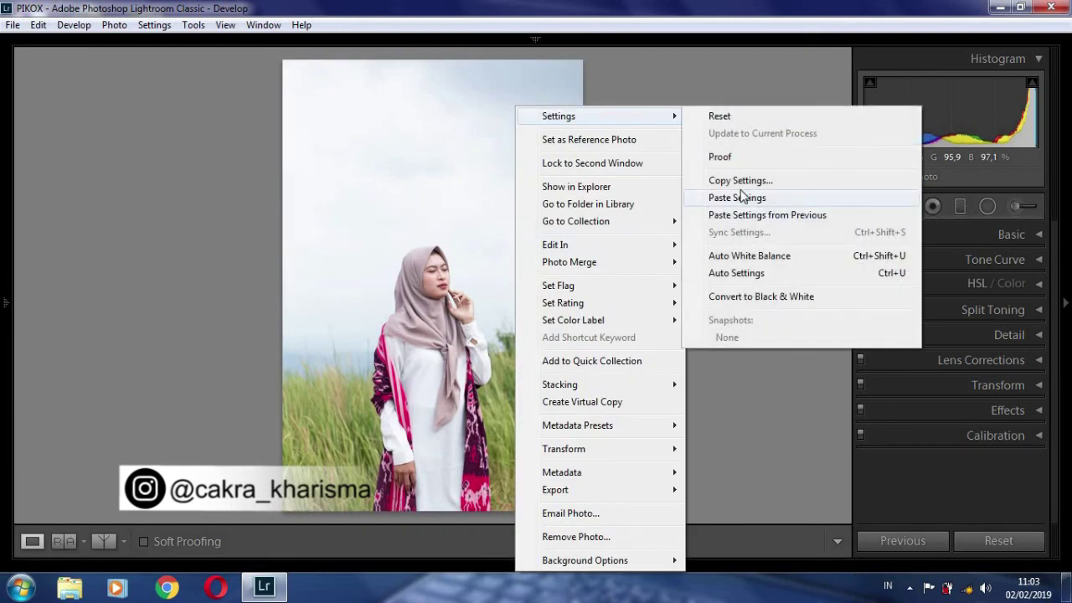
{"action": "left_click", "coordinate": [739, 197]}
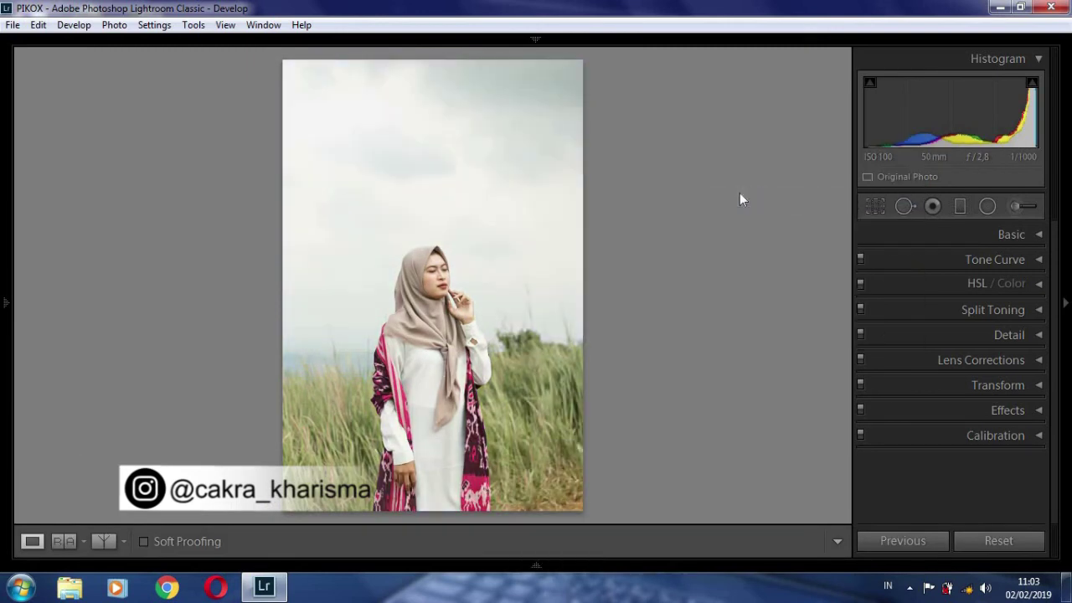
{"action": "left_click", "coordinate": [101, 541]}
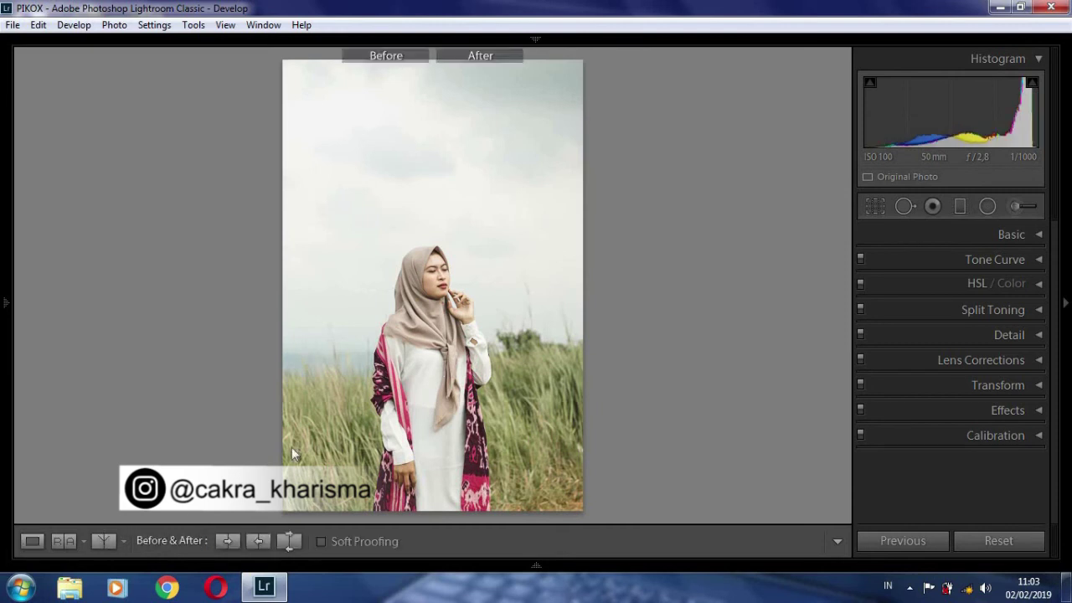
{"action": "left_click", "coordinate": [101, 541]}
{"action": "left_click", "coordinate": [99, 540]}
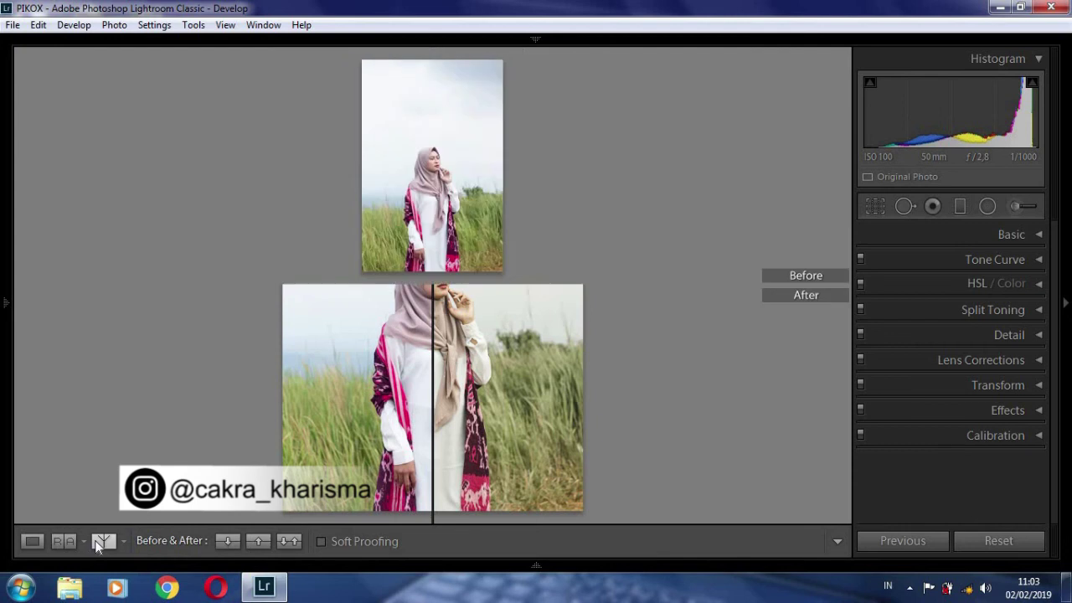
{"action": "left_click", "coordinate": [99, 541]}
{"action": "left_click", "coordinate": [98, 540]}
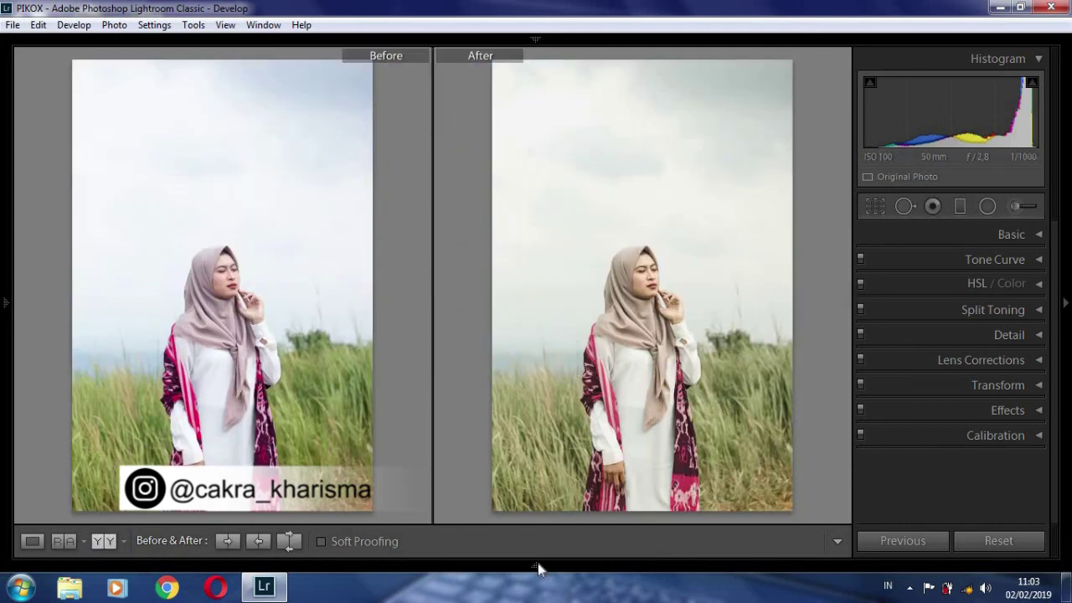
{"action": "left_click", "coordinate": [536, 566]}
{"action": "left_click", "coordinate": [97, 516]}
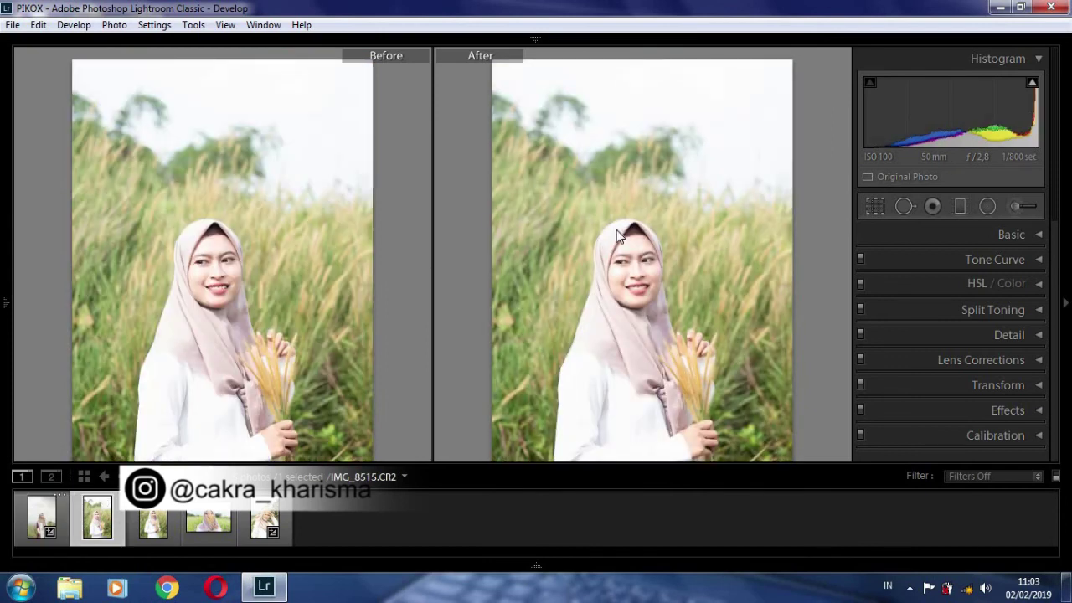
- Paste the copied settings onto the woman holding grass and open IMG_8518
{"action": "right_click", "coordinate": [616, 229]}
{"action": "mouse_move", "coordinate": [659, 116]}
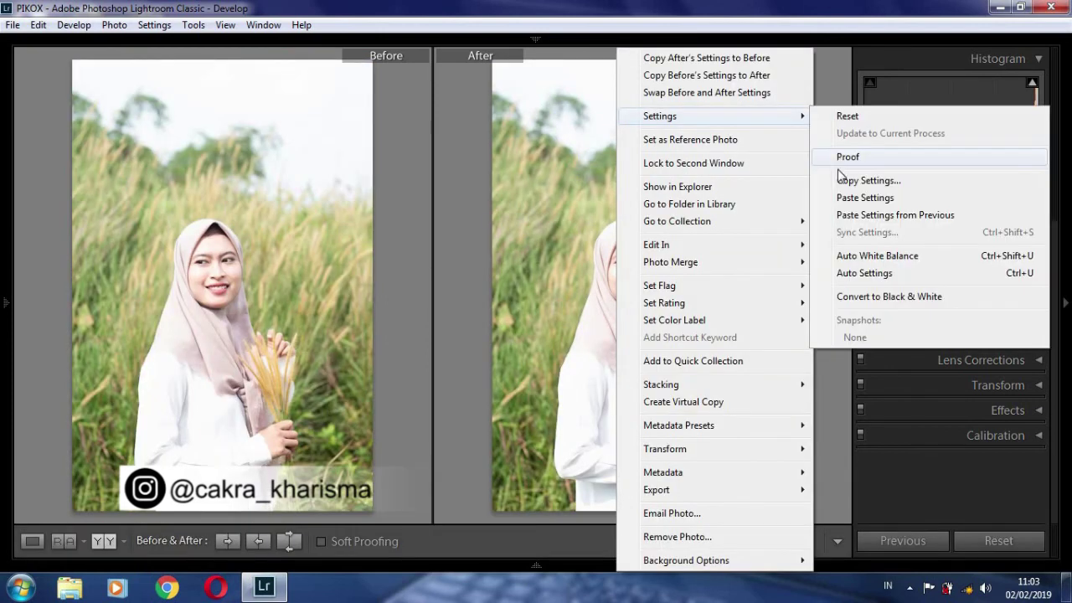
{"action": "left_click", "coordinate": [840, 198]}
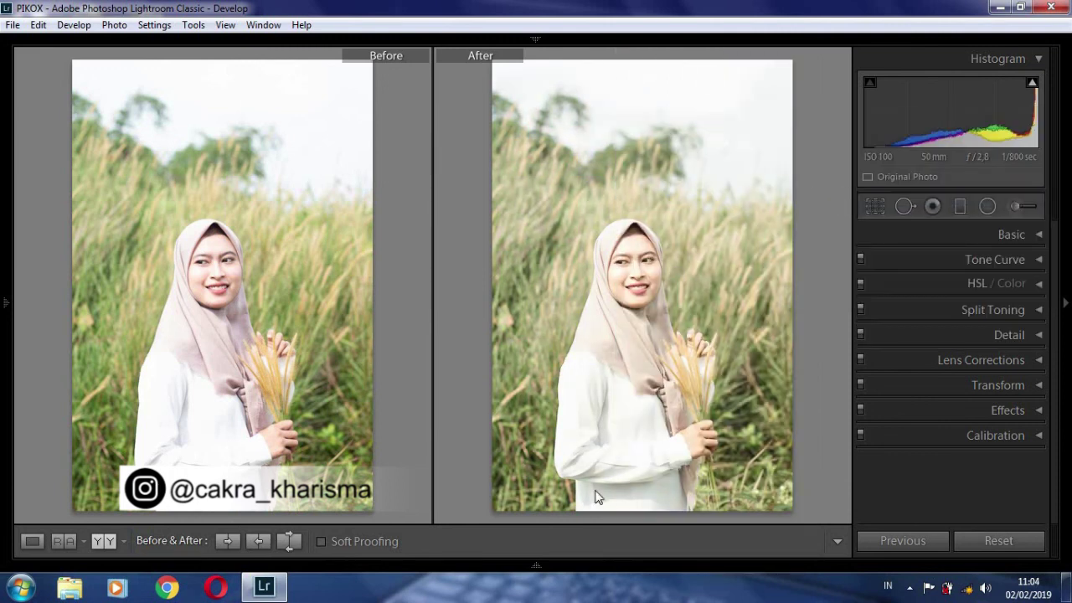
{"action": "left_click", "coordinate": [534, 563]}
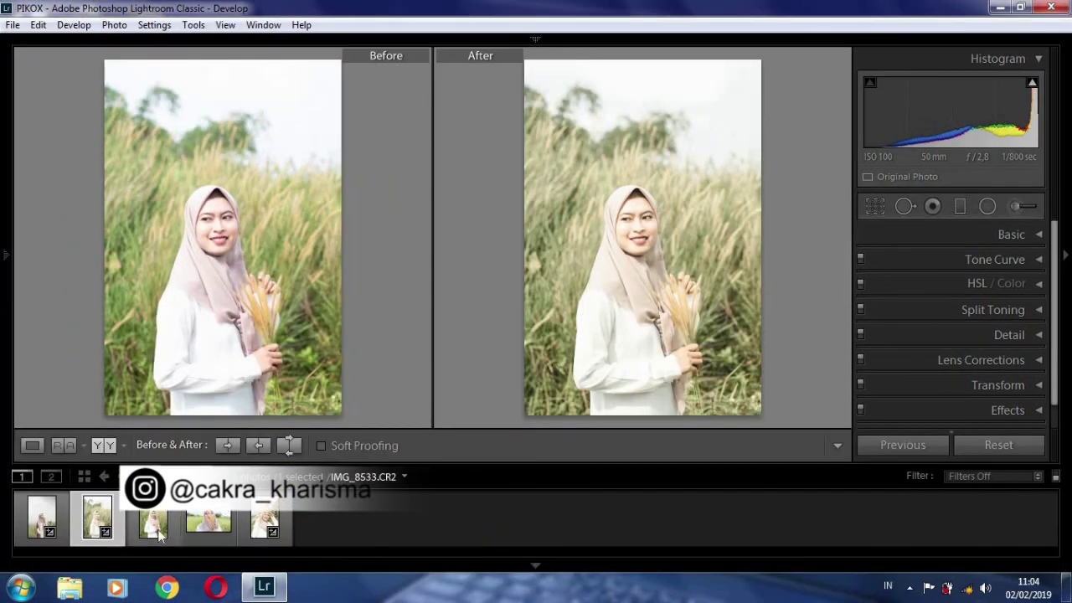
{"action": "left_click", "coordinate": [158, 532]}
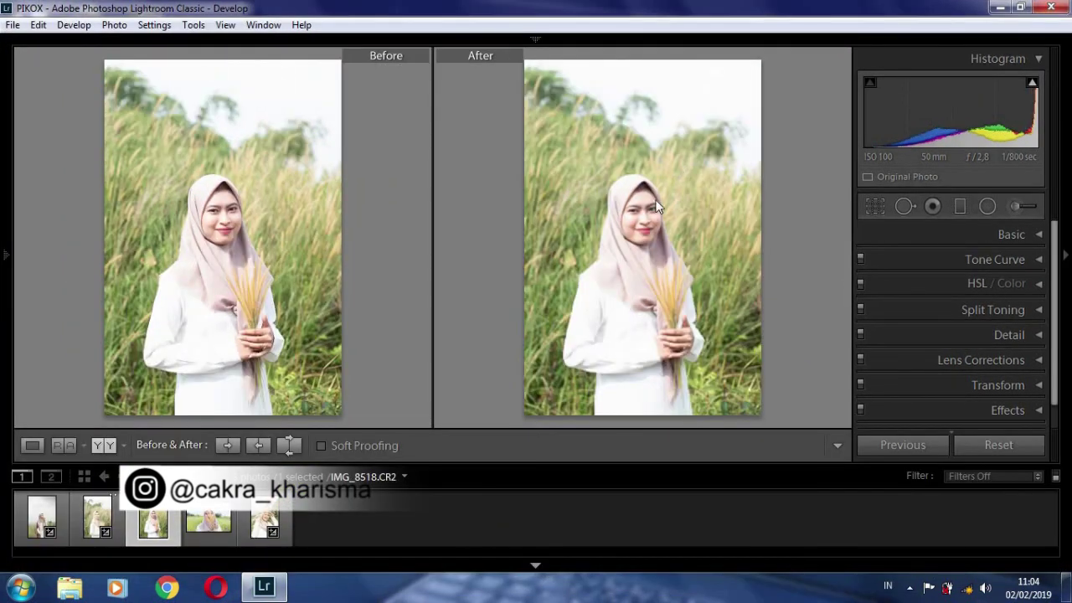